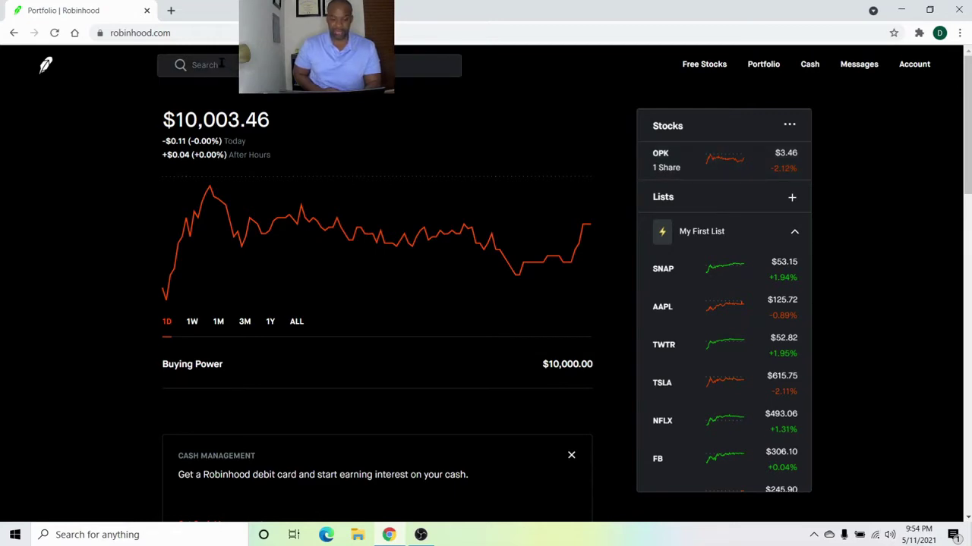
Put the cursor in the Search box at the top of the portfolio page.
left_click(212, 66)
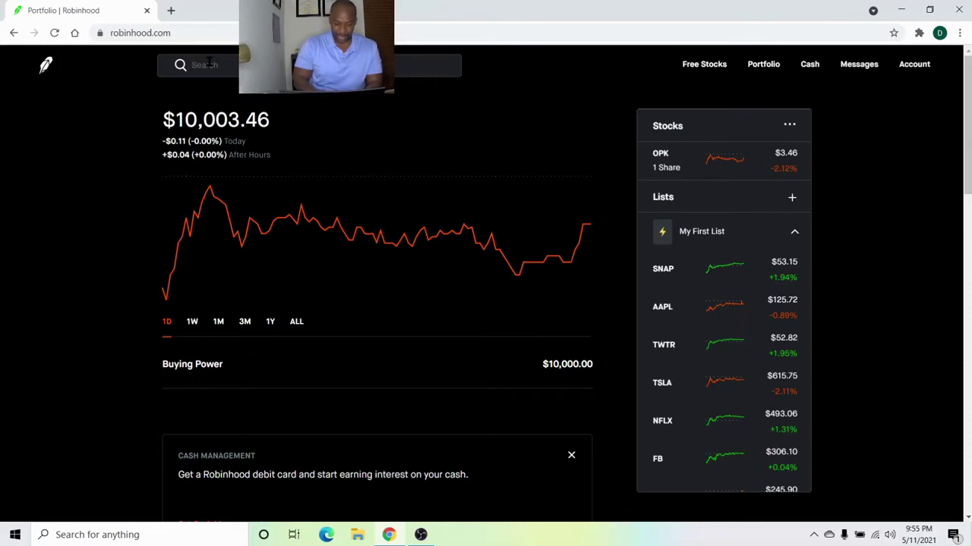
Search 'nio' and open NIO's options chain from its stock page.
type("nio")
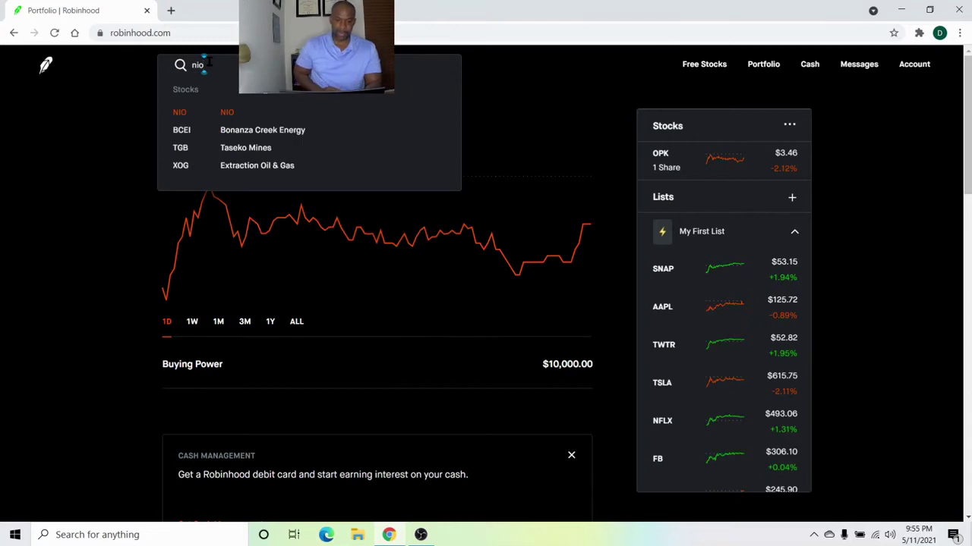
left_click(230, 110)
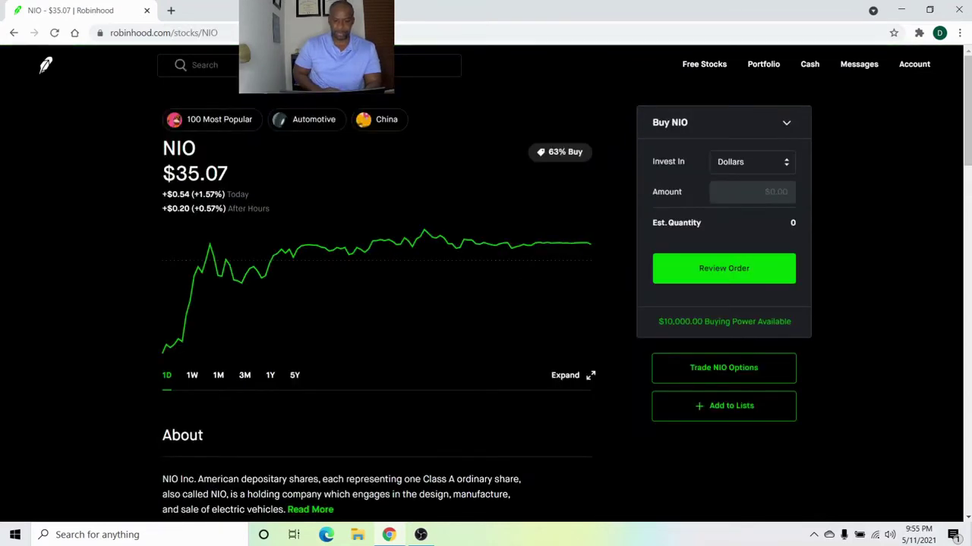
left_click(731, 378)
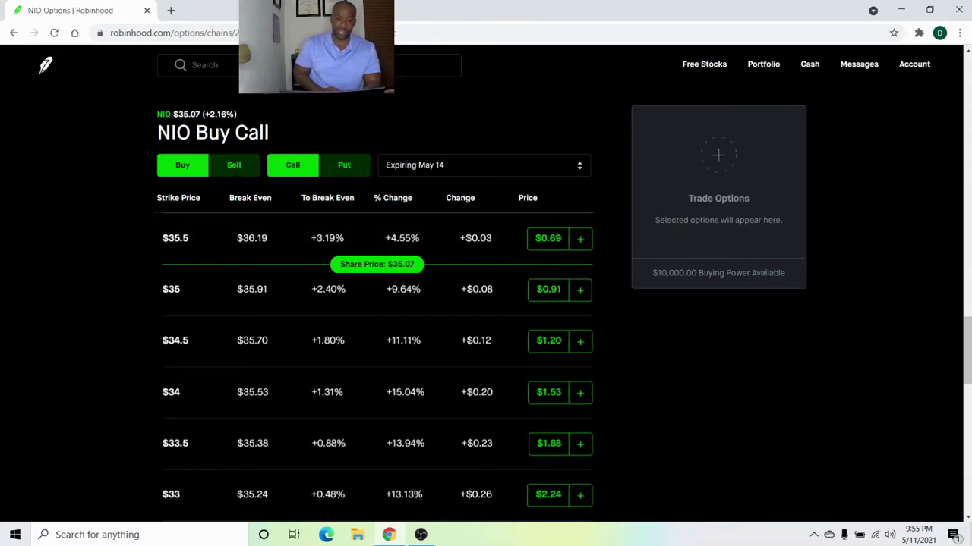
Switch the NIO chain to Sell Put with the May 21 expiration.
left_click(236, 171)
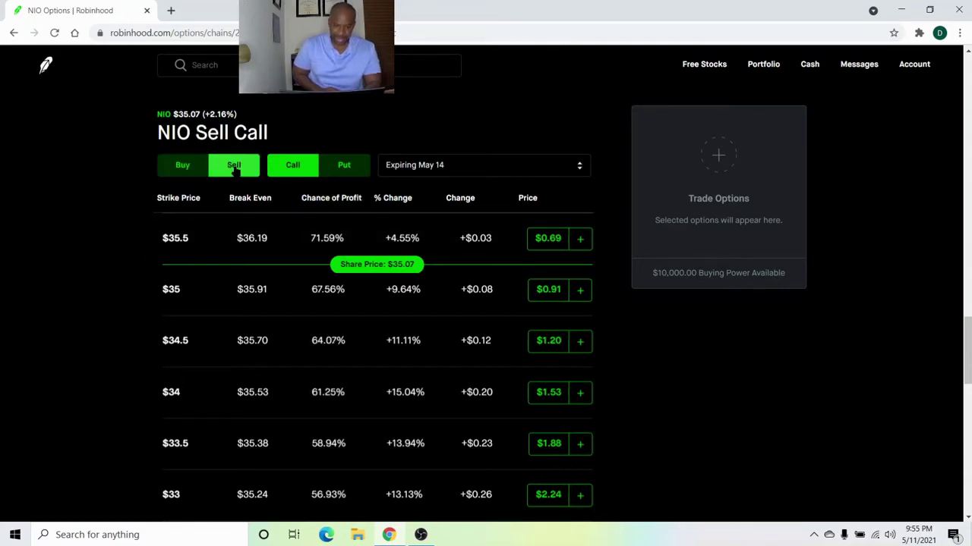
left_click(357, 172)
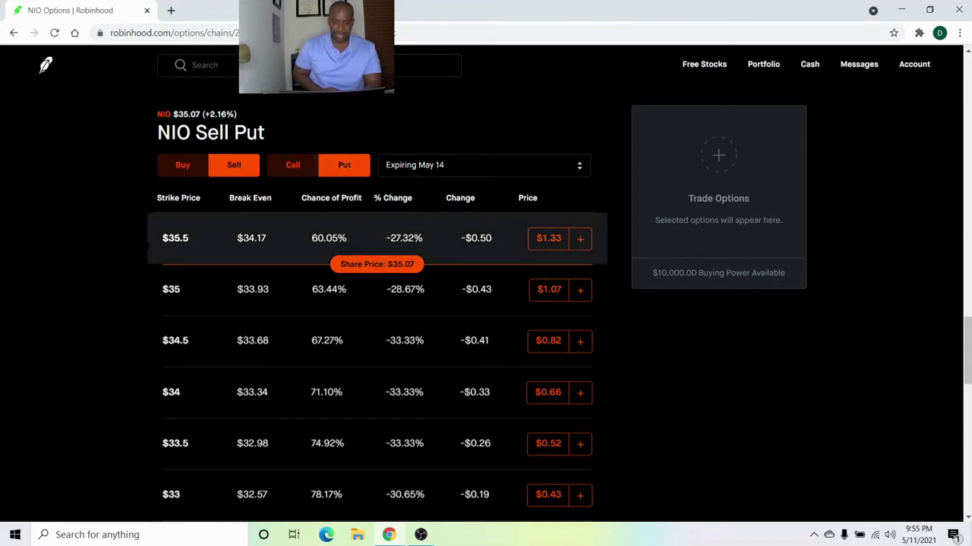
scroll(377, 367, "down", 1)
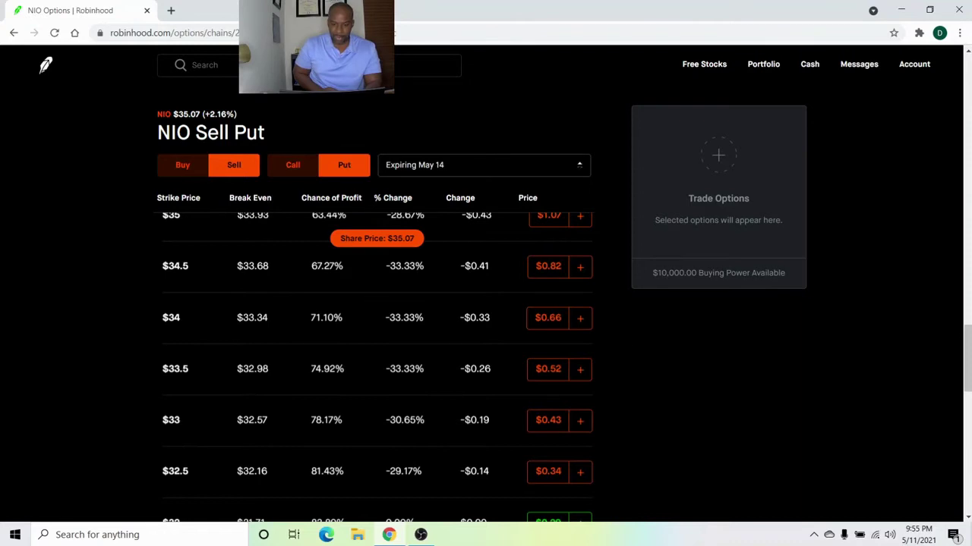
left_click(484, 164)
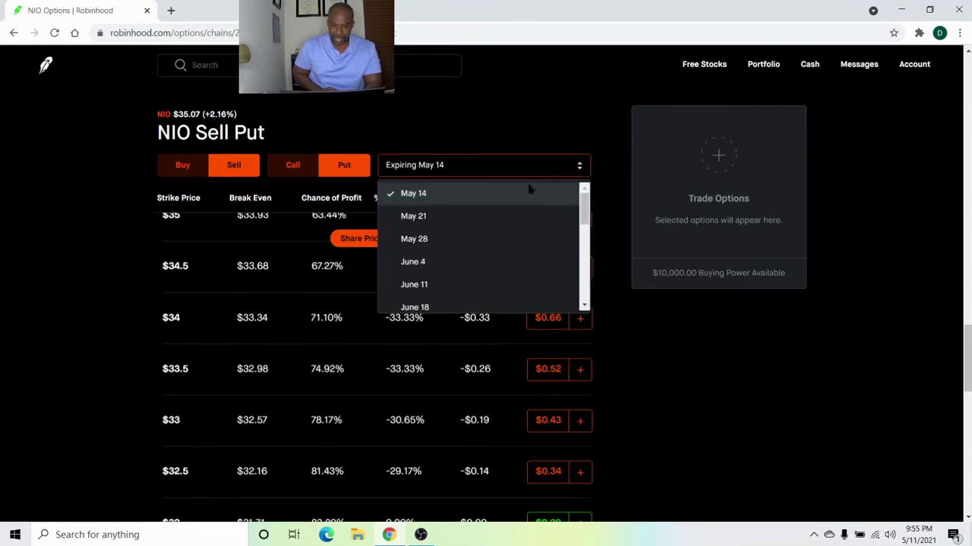
left_click(495, 218)
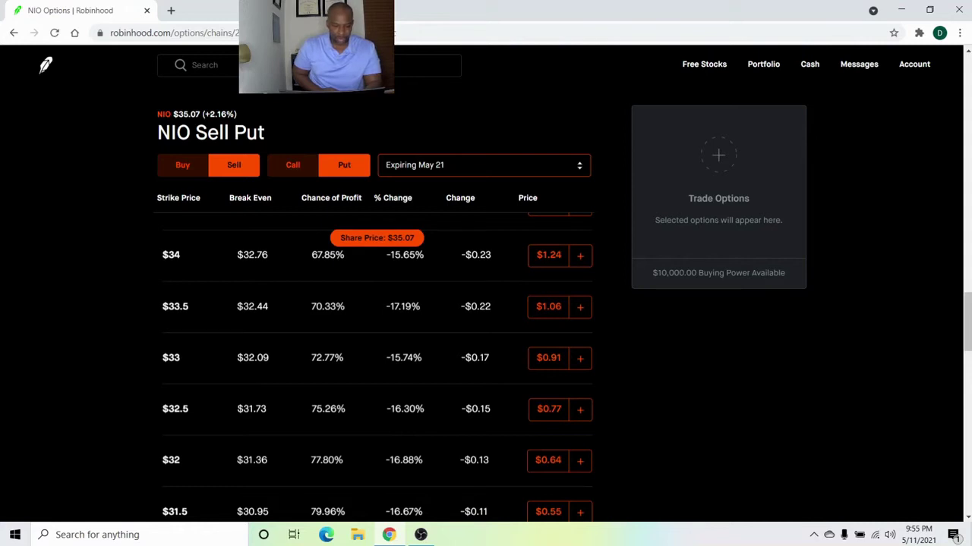
scroll(378, 367, "down", 1)
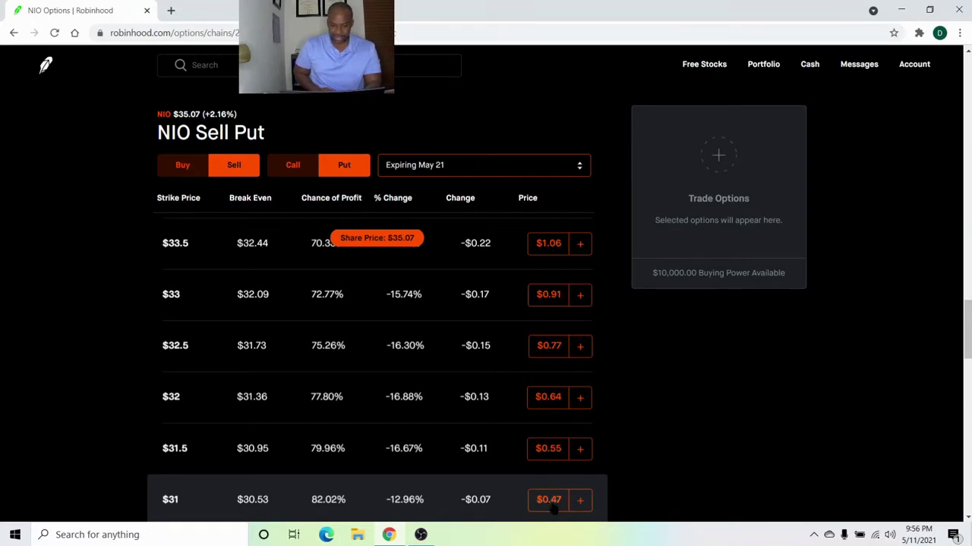
Select the NIO $31 put at $0.47 and continue to the short put order form.
left_click(553, 506)
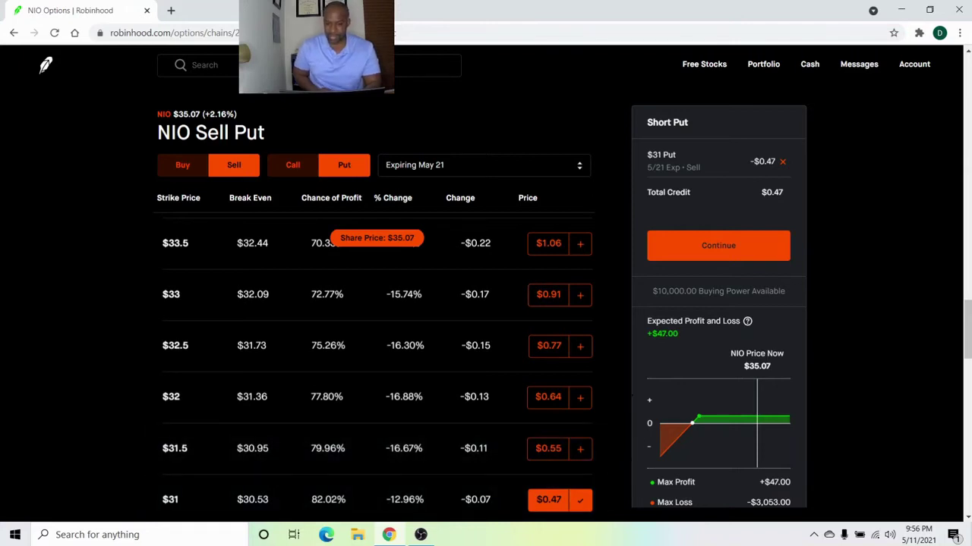
left_click(698, 255)
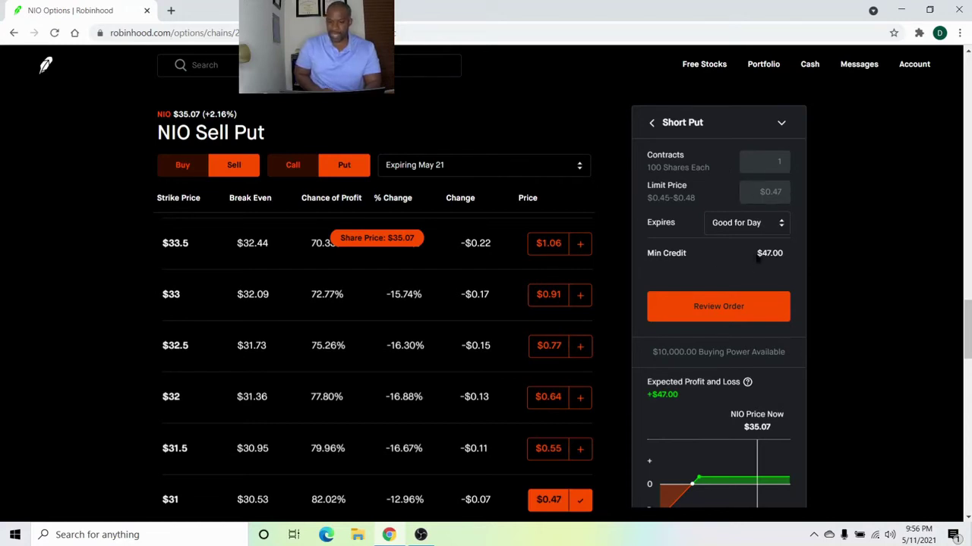
Review and submit the one-contract NIO $31 short put at a $0.47 limit.
left_click(693, 311)
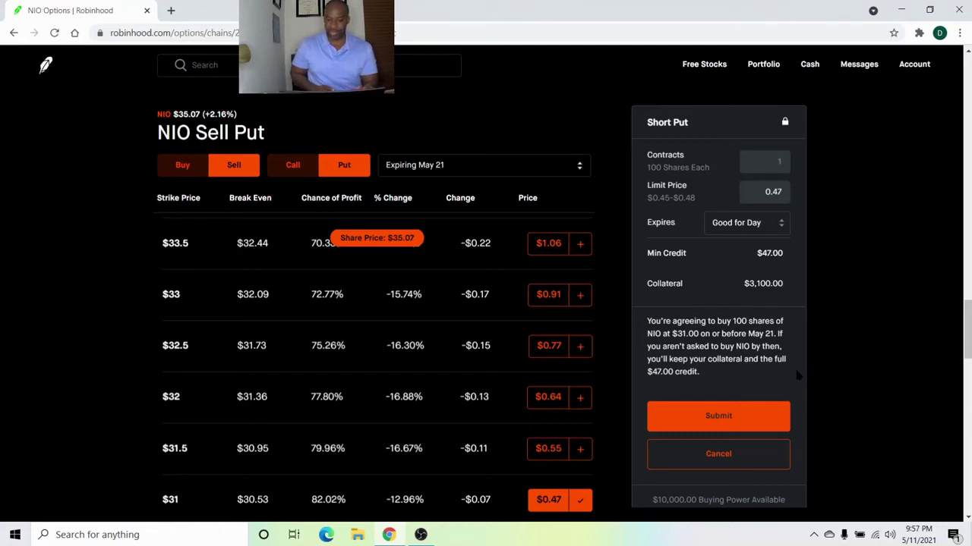
left_click(774, 420)
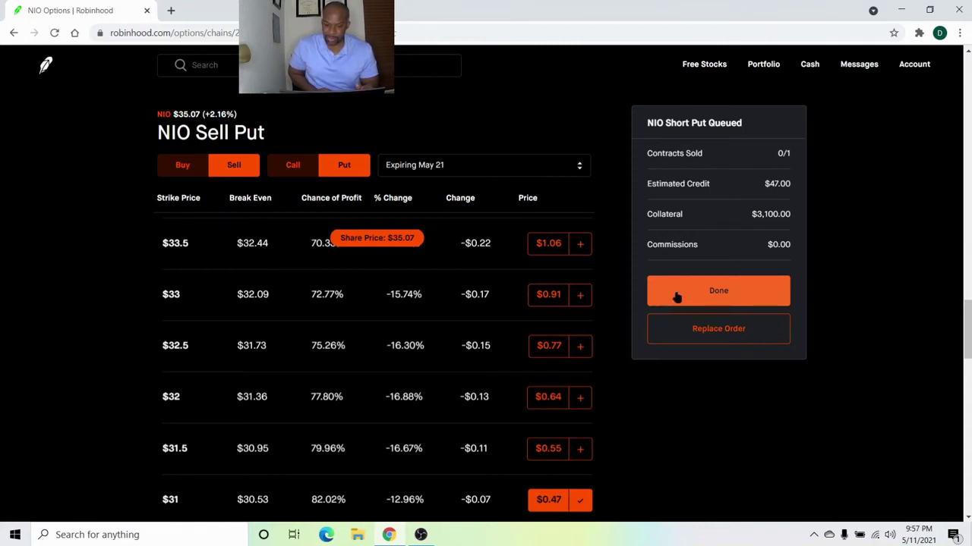
Dismiss the queued NIO order summary to return to the May 21 Sell Put chain.
left_click(677, 297)
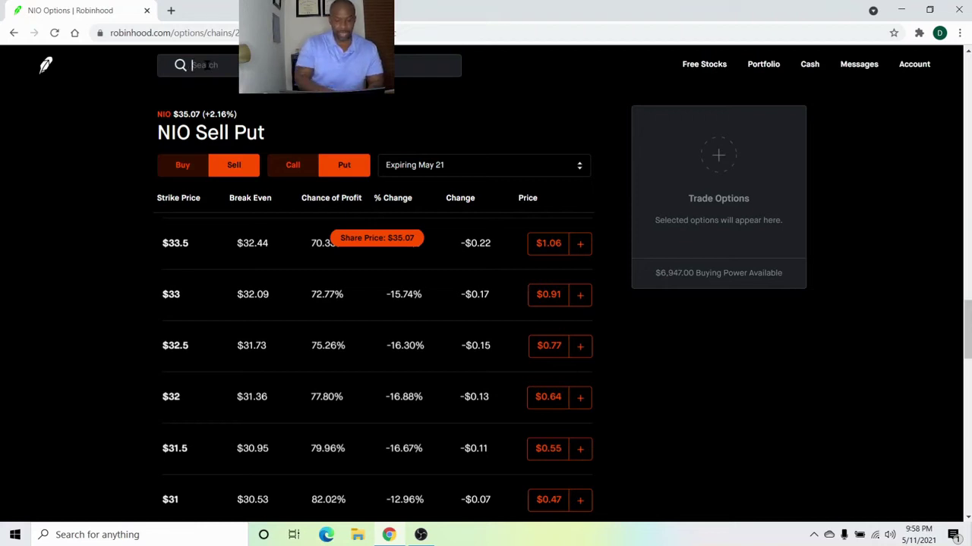
Search 'T' and open the AT&T options chain set to Sell Put.
type("T")
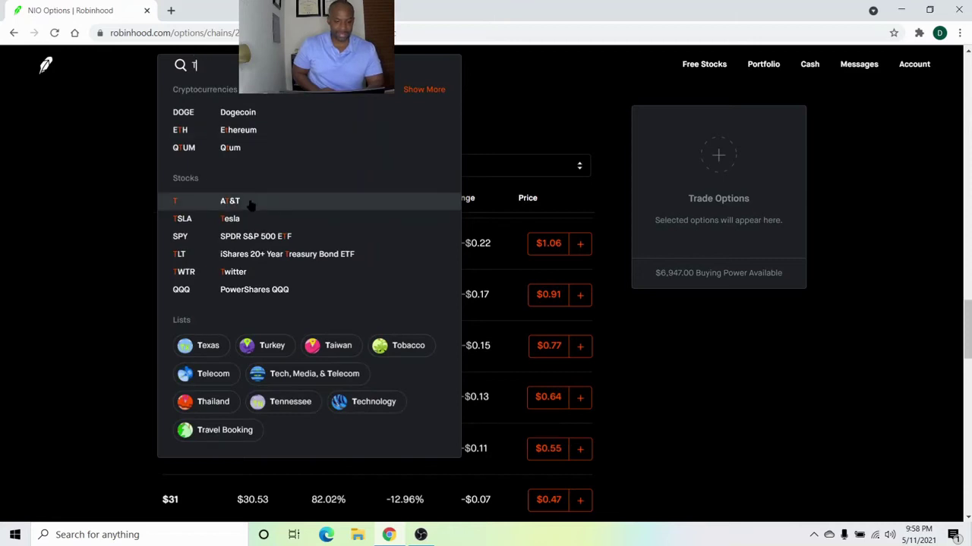
left_click(250, 202)
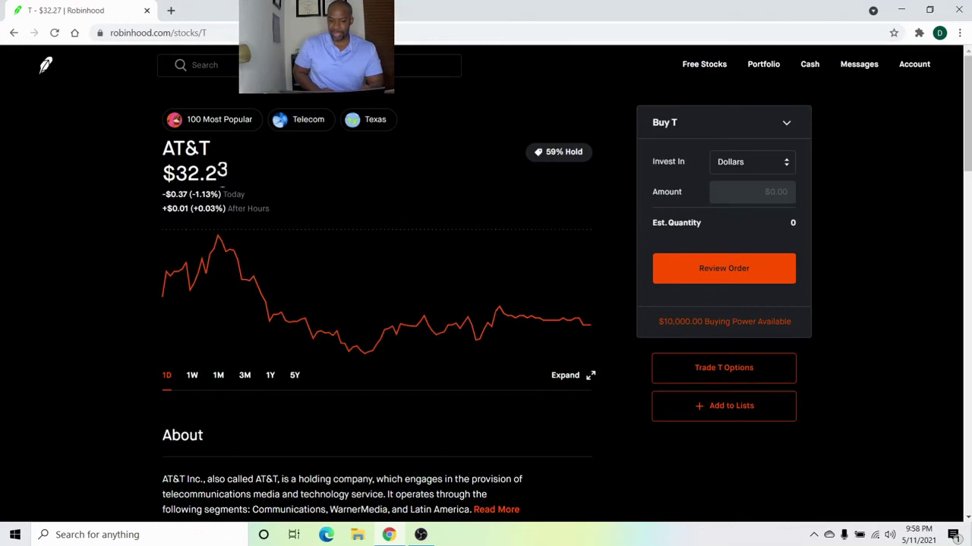
left_click(694, 367)
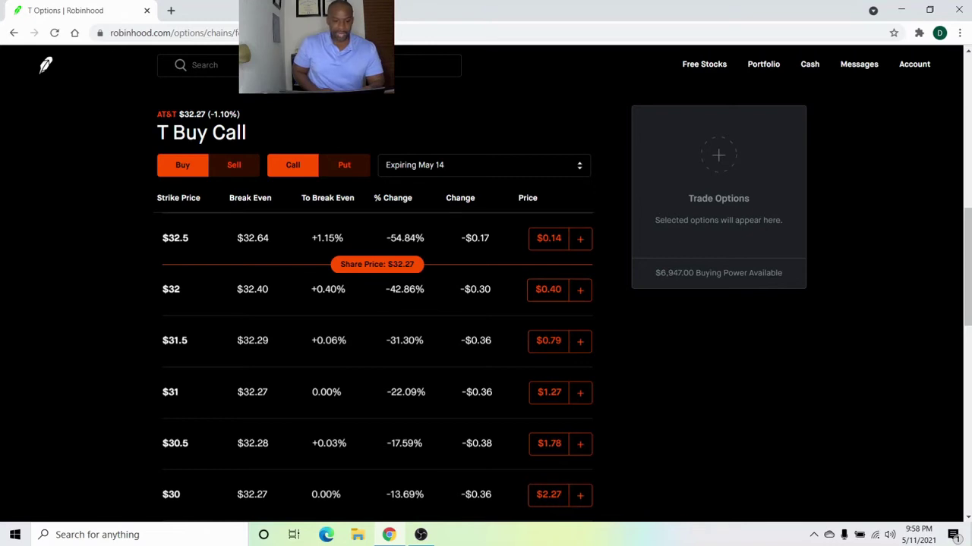
left_click(234, 165)
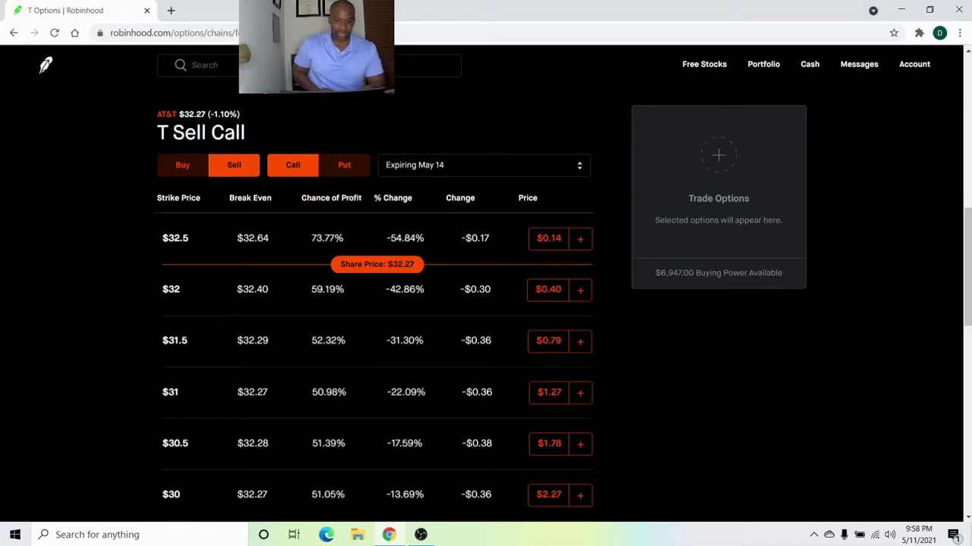
left_click(346, 167)
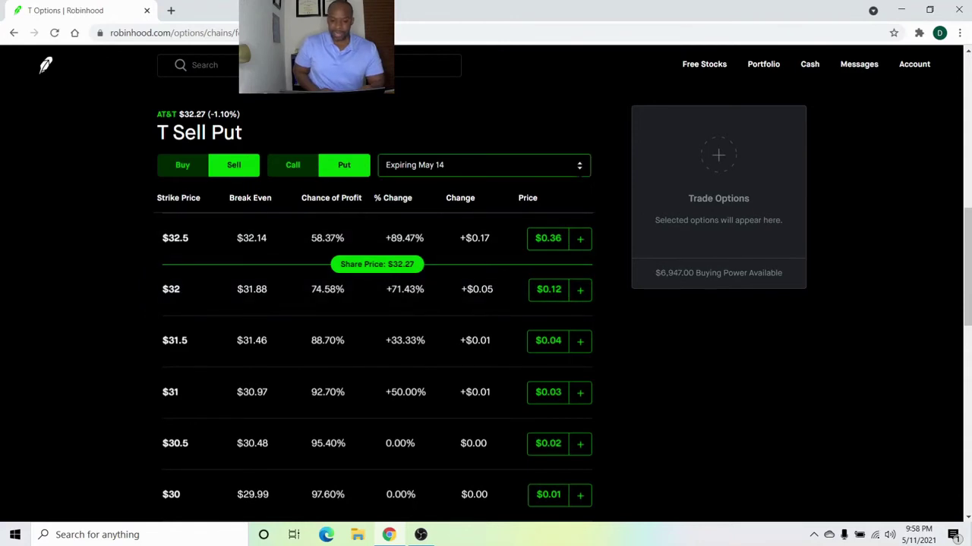
Change the AT&T expiration to May 21 and select the $30 put at $0.04.
left_click(574, 180)
left_click(555, 217)
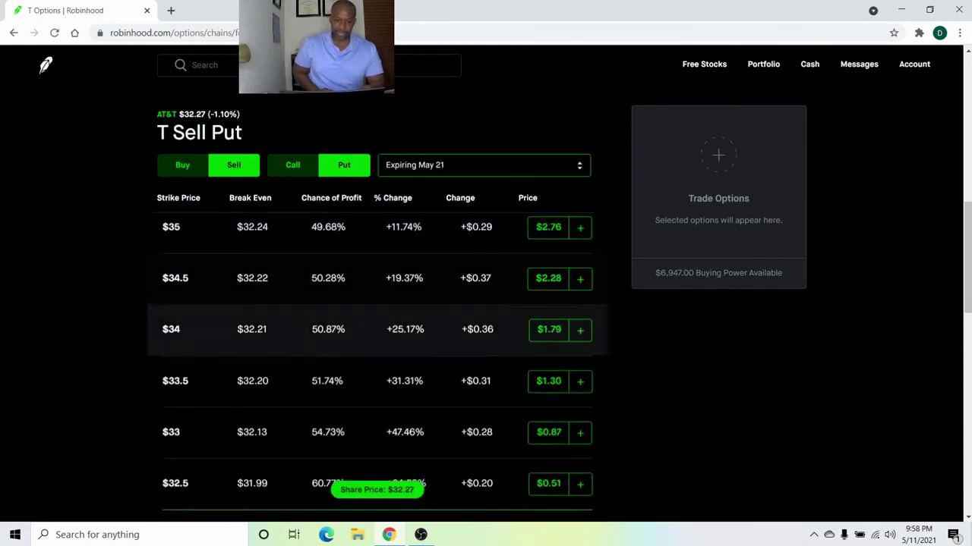
scroll(379, 341, "down", 3)
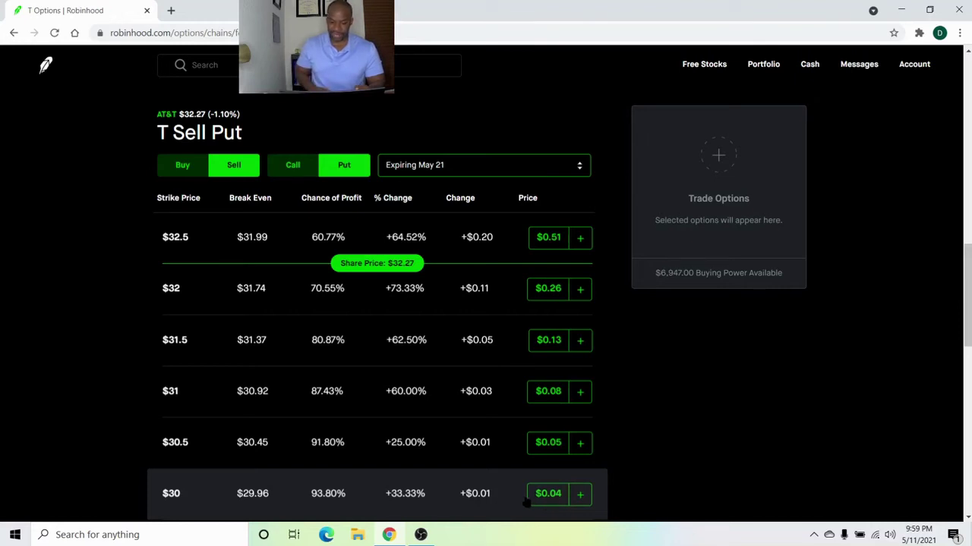
left_click(546, 495)
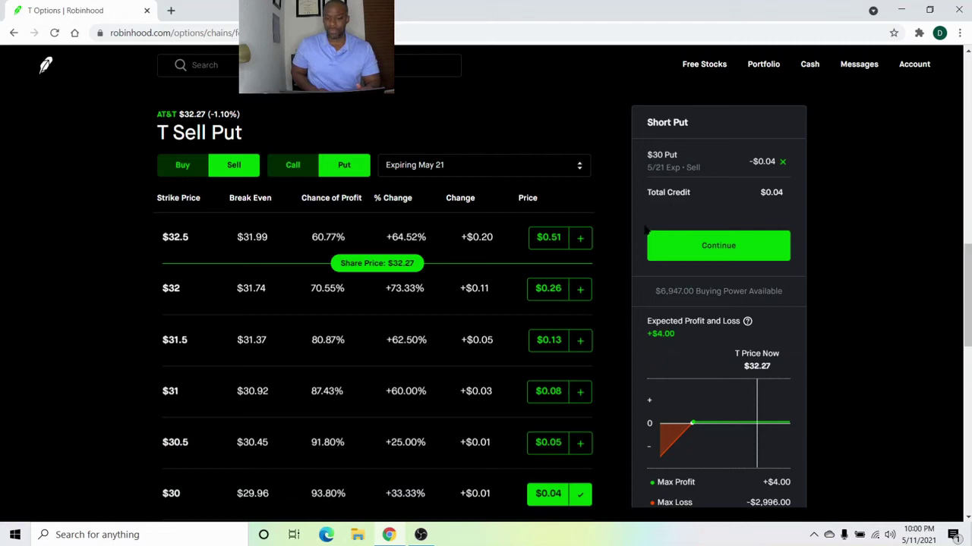
Review and submit the one-contract AT&T $30 short put for a $4.00 credit.
left_click(677, 247)
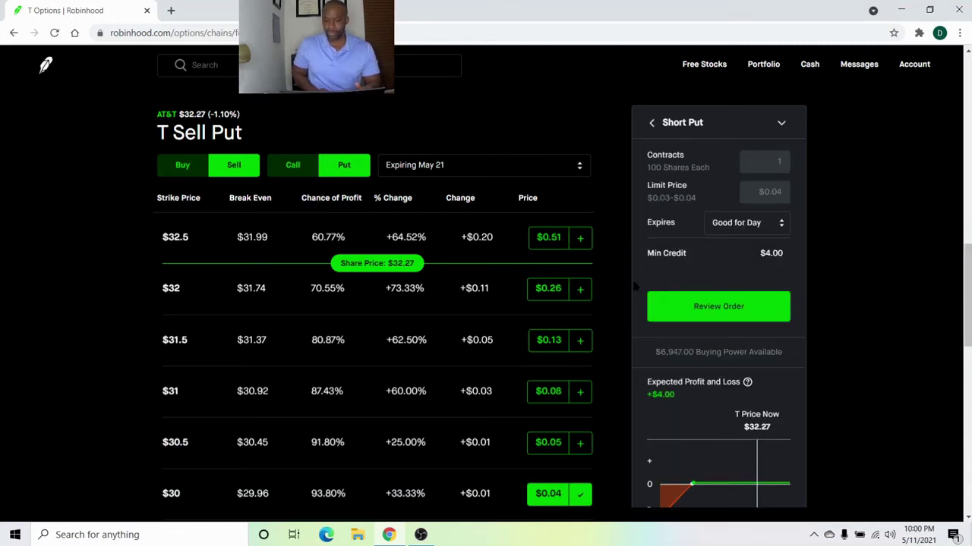
left_click(666, 304)
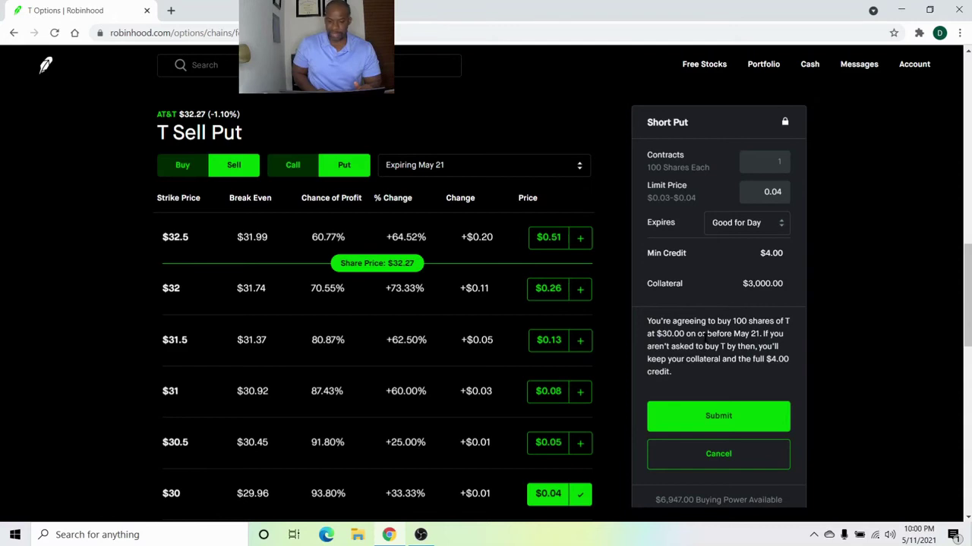
left_click(735, 417)
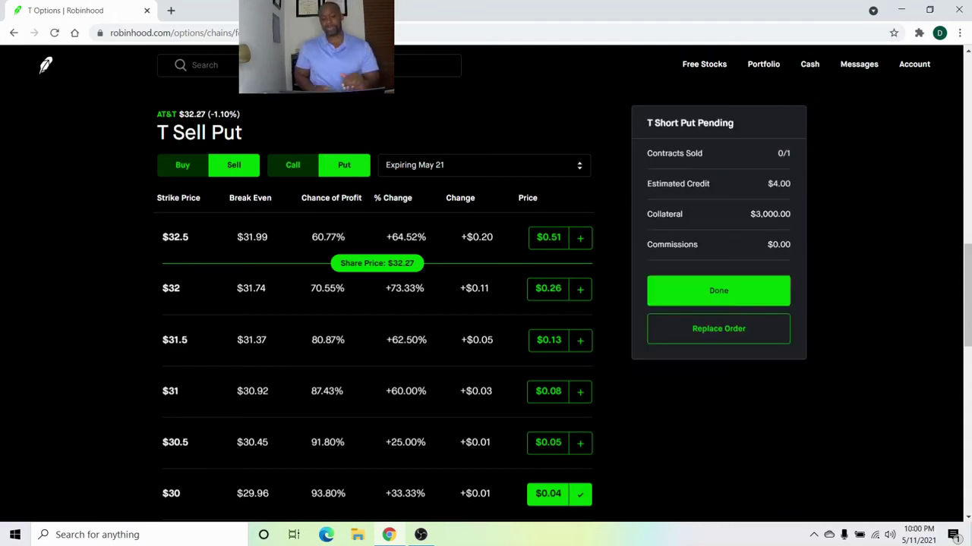
left_click(696, 294)
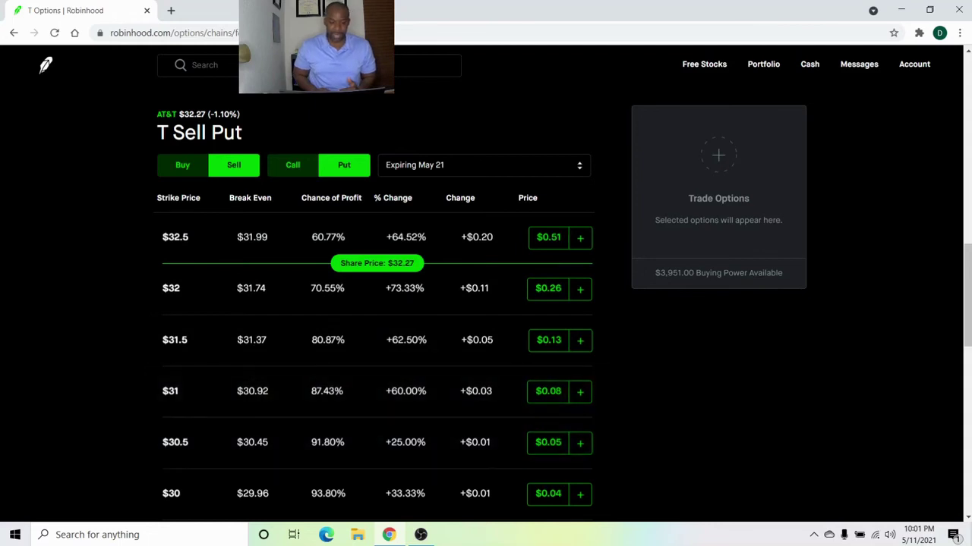
Switch AT&T's May 21 chain to Buy Call and scan strikes from $32 down to $29.5.
left_click(186, 169)
left_click(302, 172)
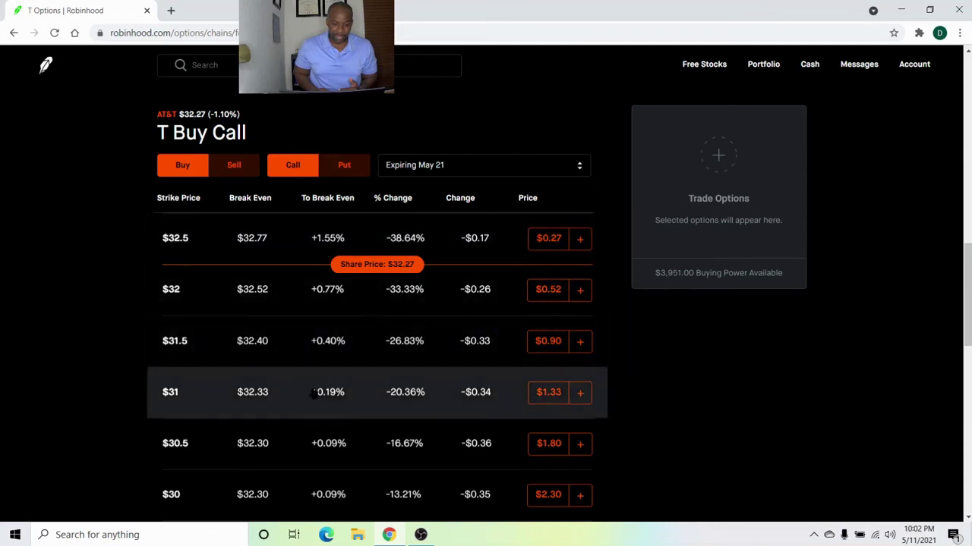
scroll(307, 418, "up", 3)
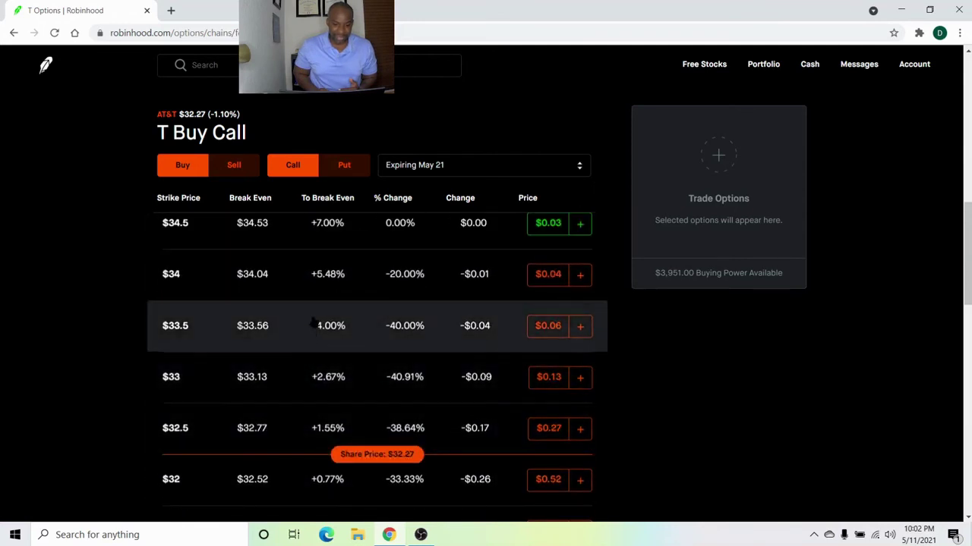
scroll(292, 275, "up", 2)
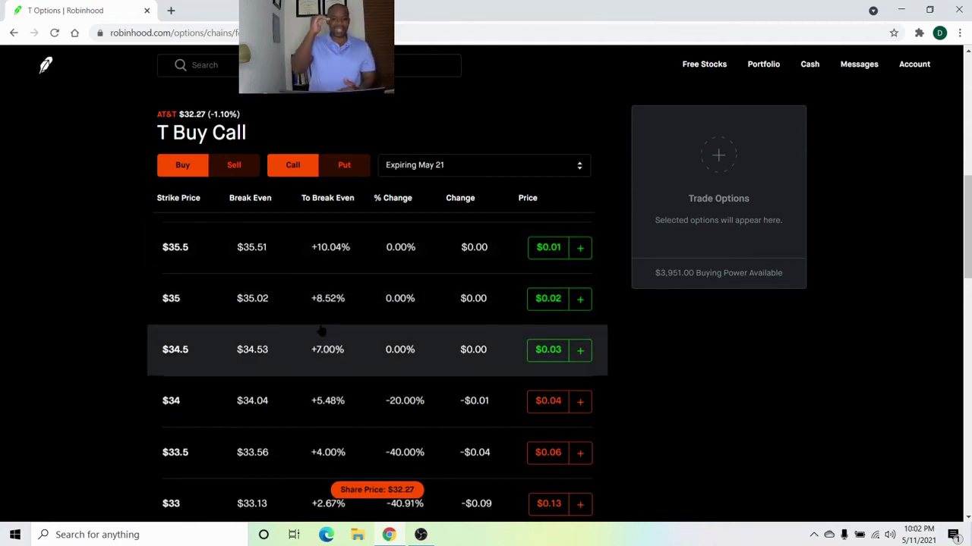
scroll(321, 331, "up", 1)
scroll(332, 339, "up", 1)
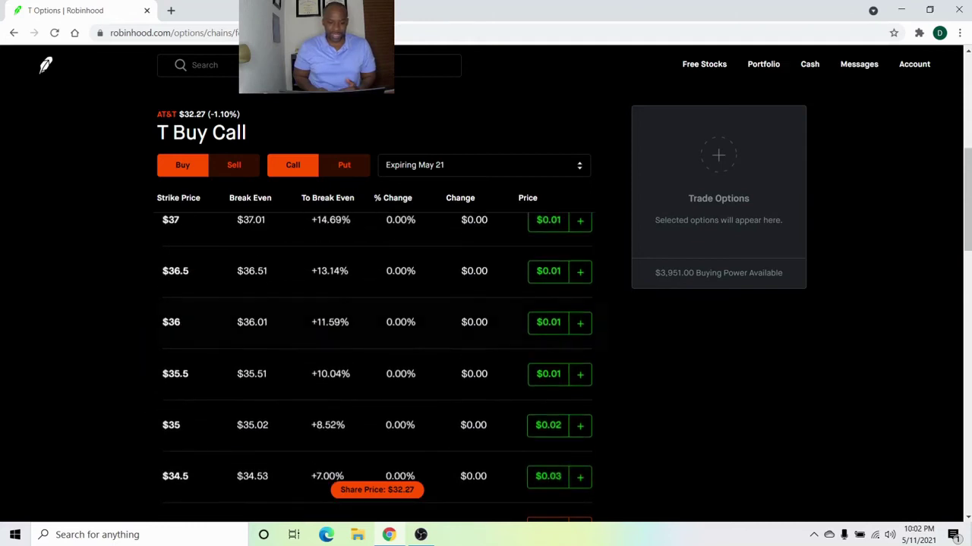
scroll(332, 338, "down", 1)
scroll(331, 338, "down", 6)
scroll(303, 330, "down", 1)
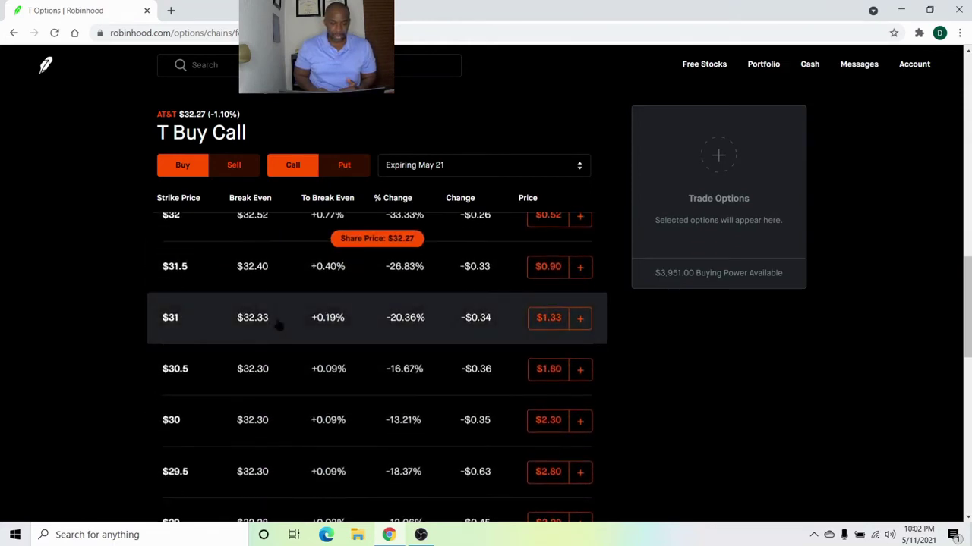
Search for 'nio' and open the NIO stock page showing the queued $31 Put 5/21 Sell.
left_click(205, 66)
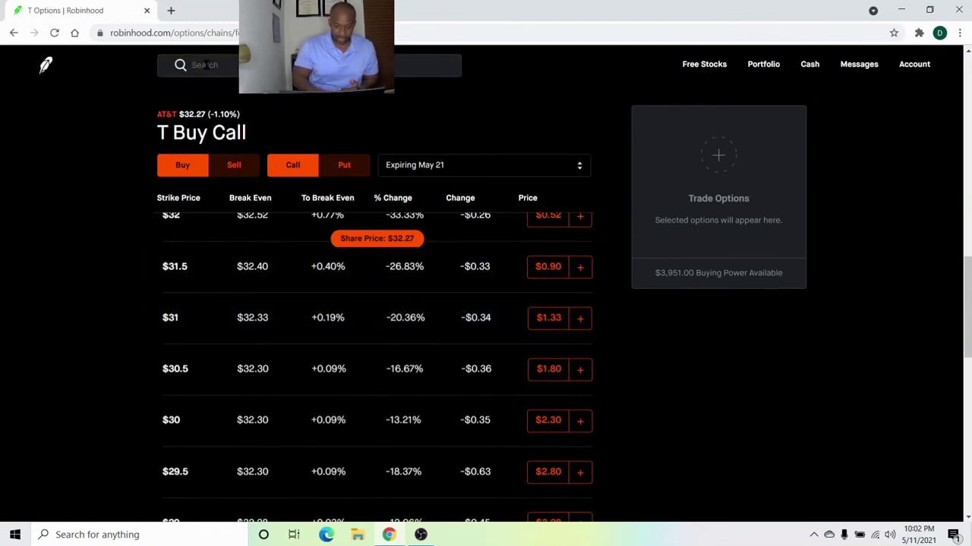
type("nio")
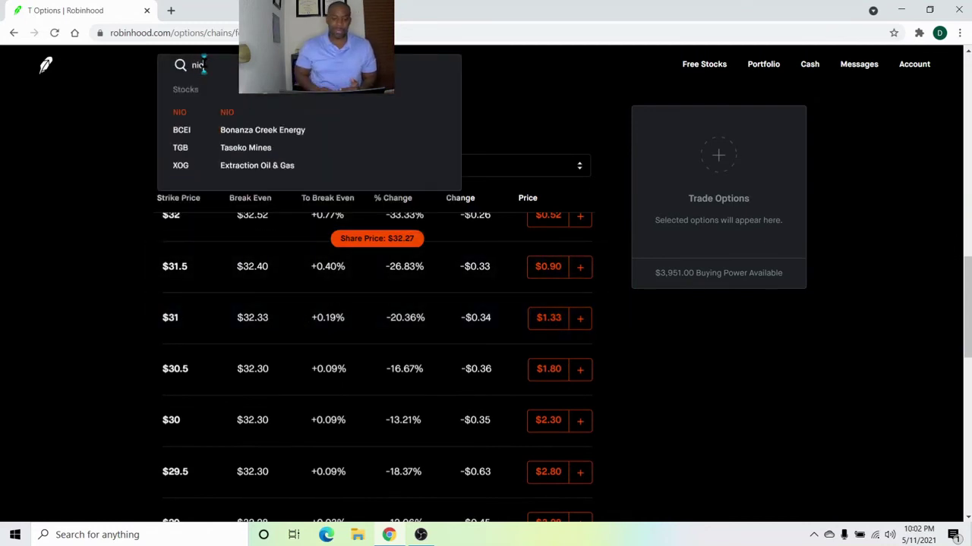
left_click(196, 112)
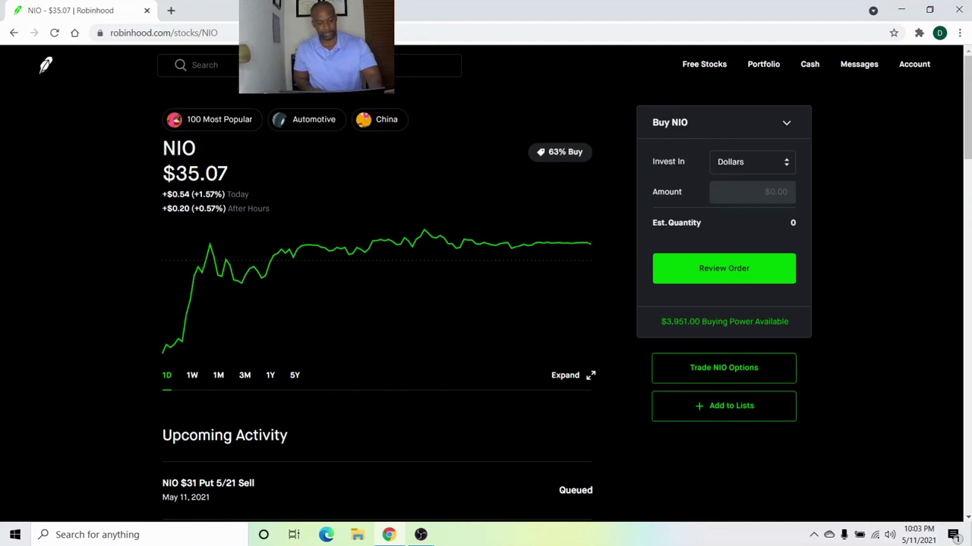
Browse NIO's May 14 Buy Call chain across strikes from $27 to $41.
left_click(702, 372)
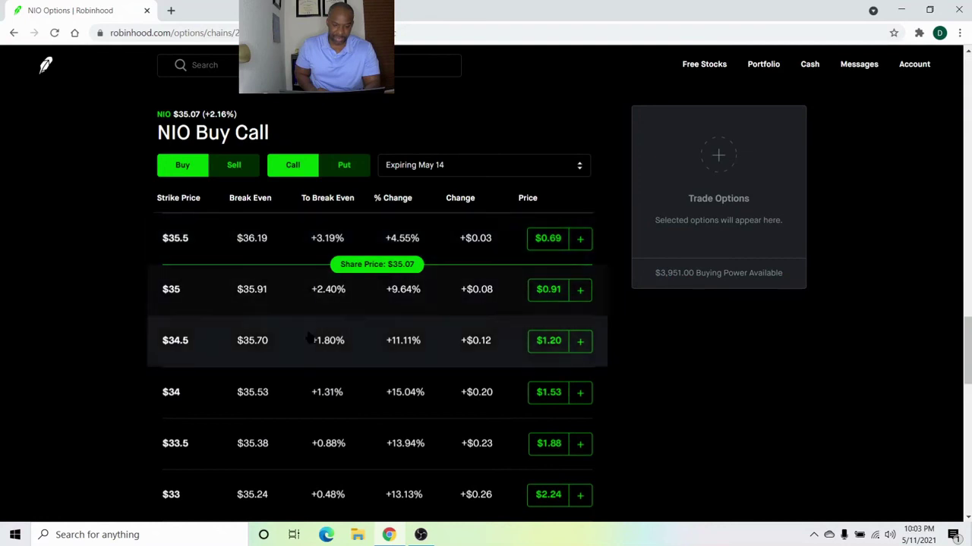
scroll(311, 341, "down", 3)
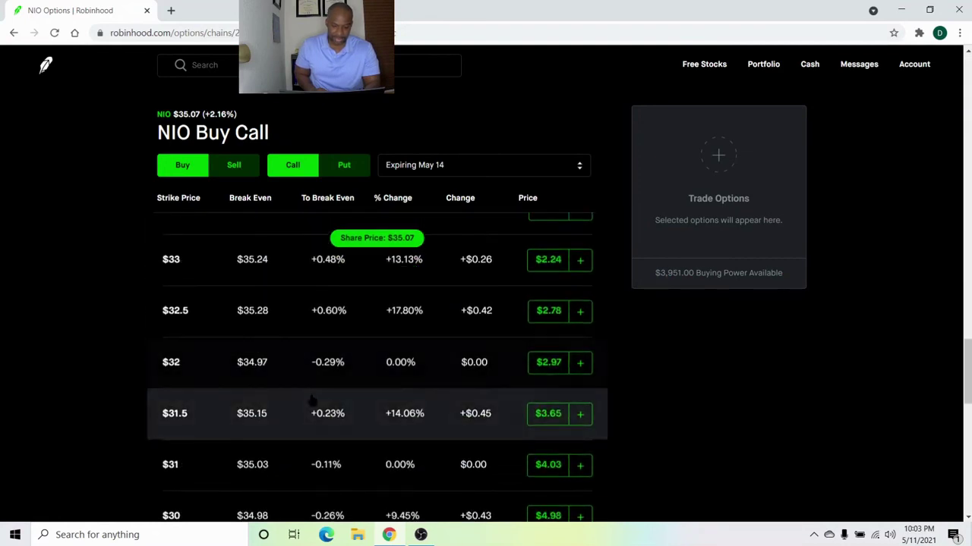
scroll(311, 400, "down", 2)
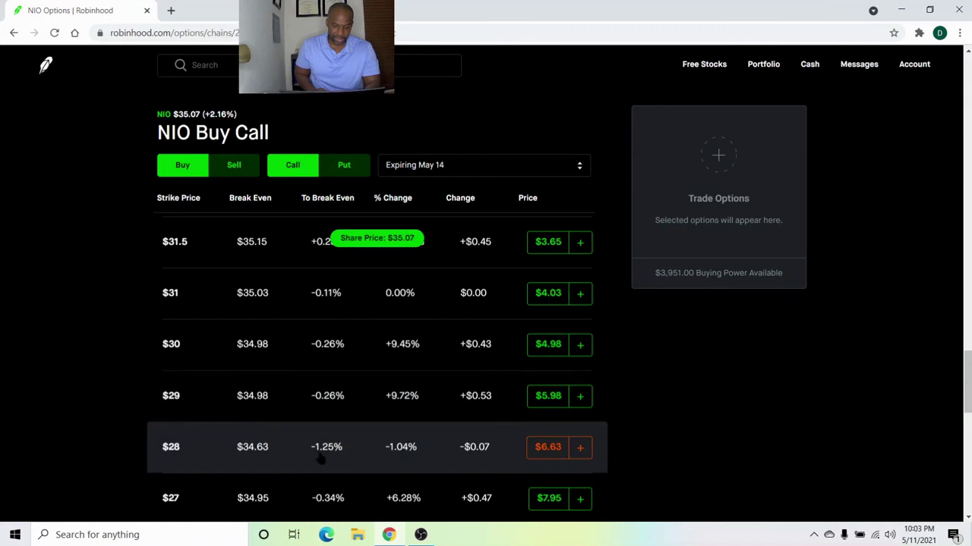
scroll(318, 452, "up", 4)
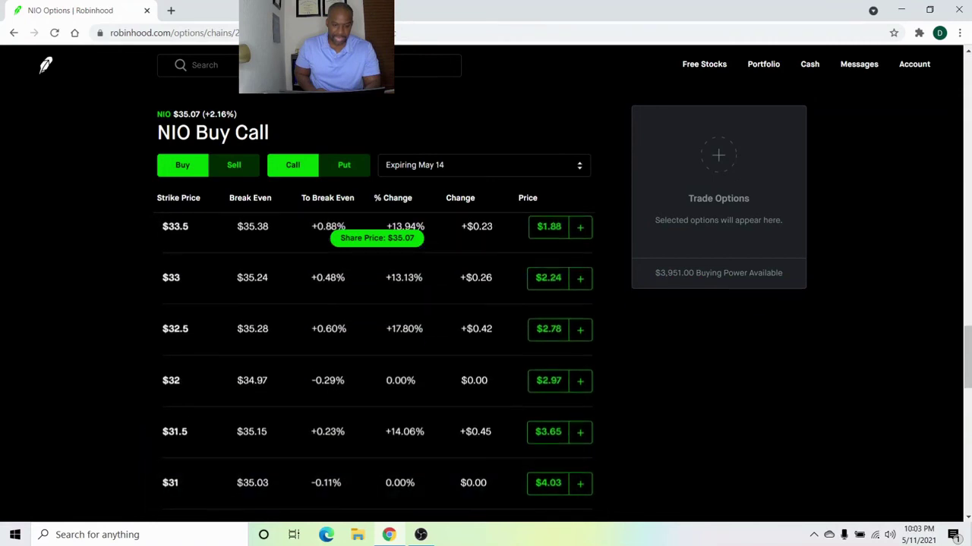
scroll(376, 365, "up", 7)
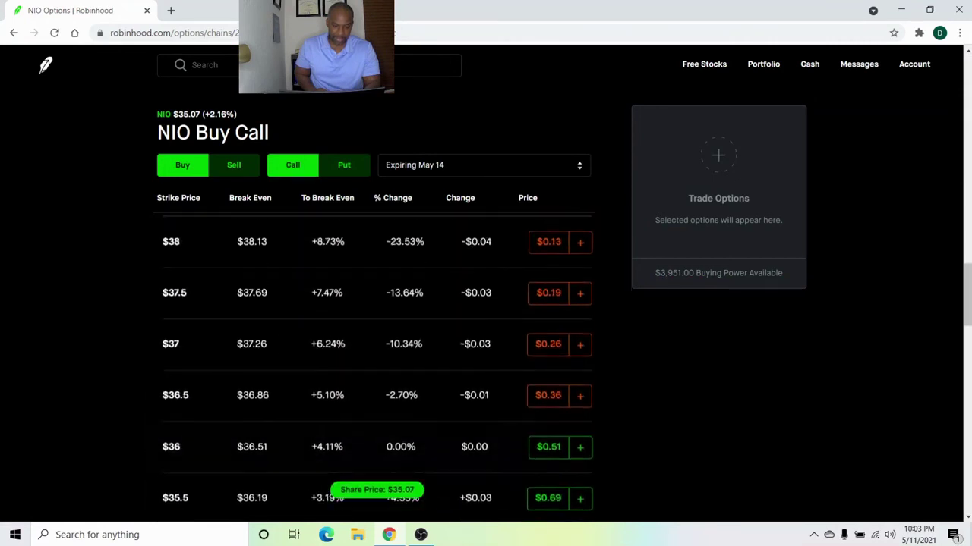
scroll(312, 425, "up", 2)
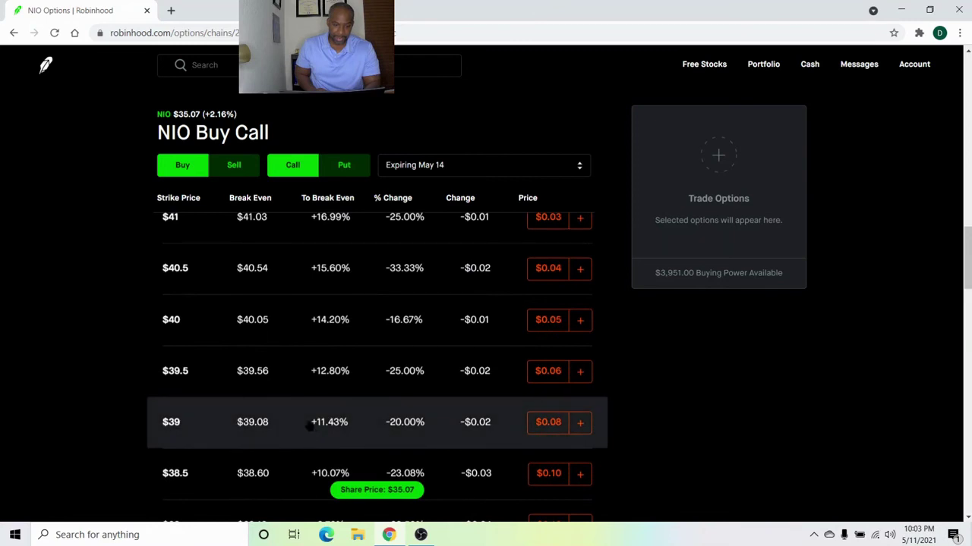
View NIO's May 14 Sell Call chance of profit, from 97.75% at $41 to 58.94% at $33.5.
left_click(235, 165)
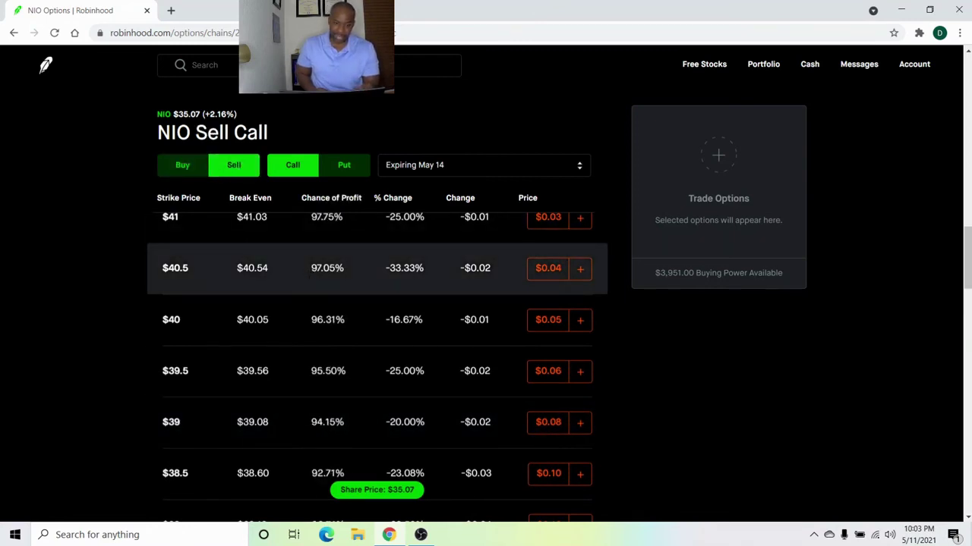
scroll(308, 272, "down", 1)
scroll(307, 273, "down", 5)
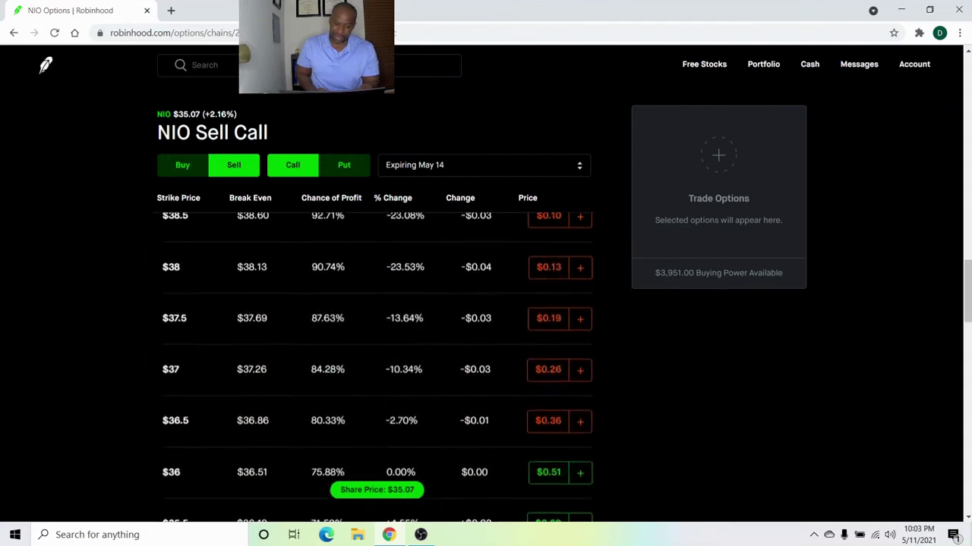
scroll(296, 339, "down", 2)
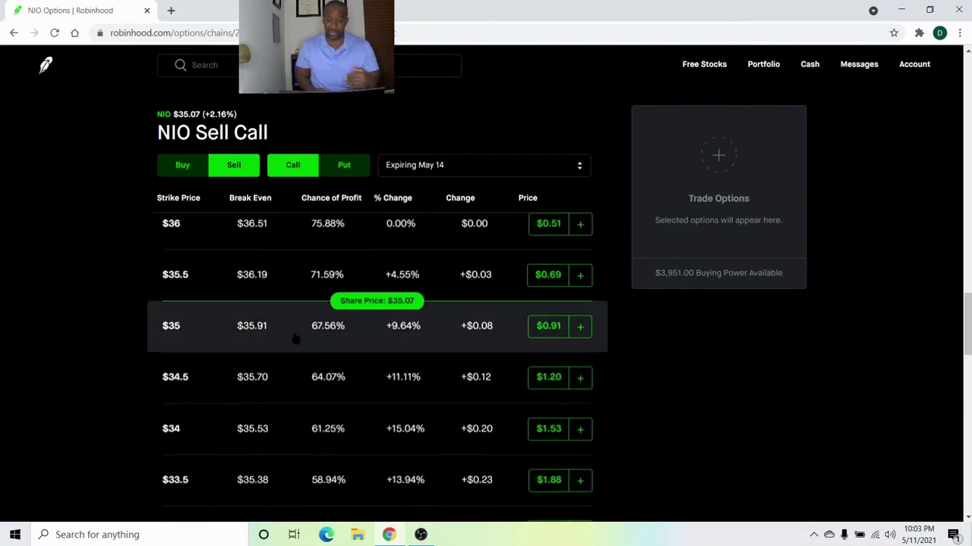